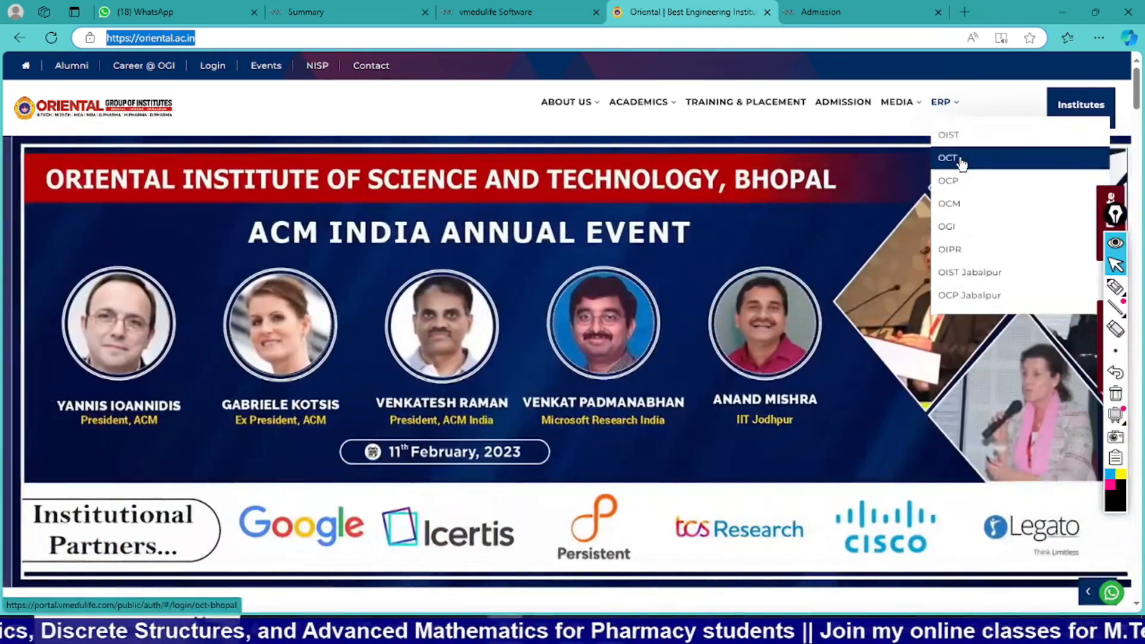
Open the OCT login portal from the Oriental website's ERP list and access the college account.
click(961, 159)
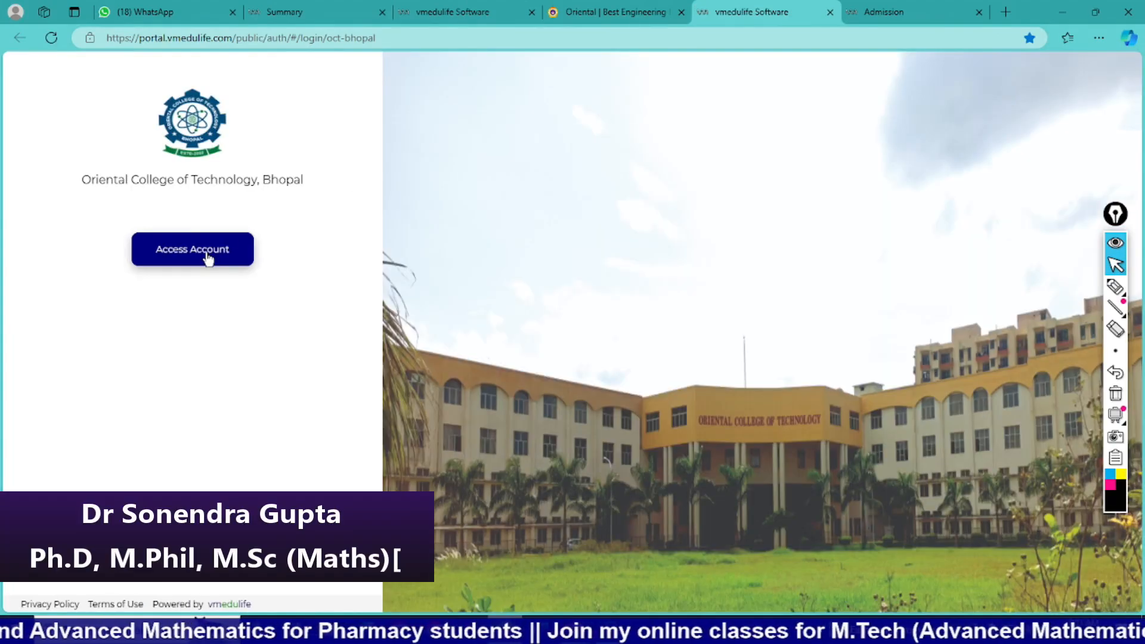
click(207, 254)
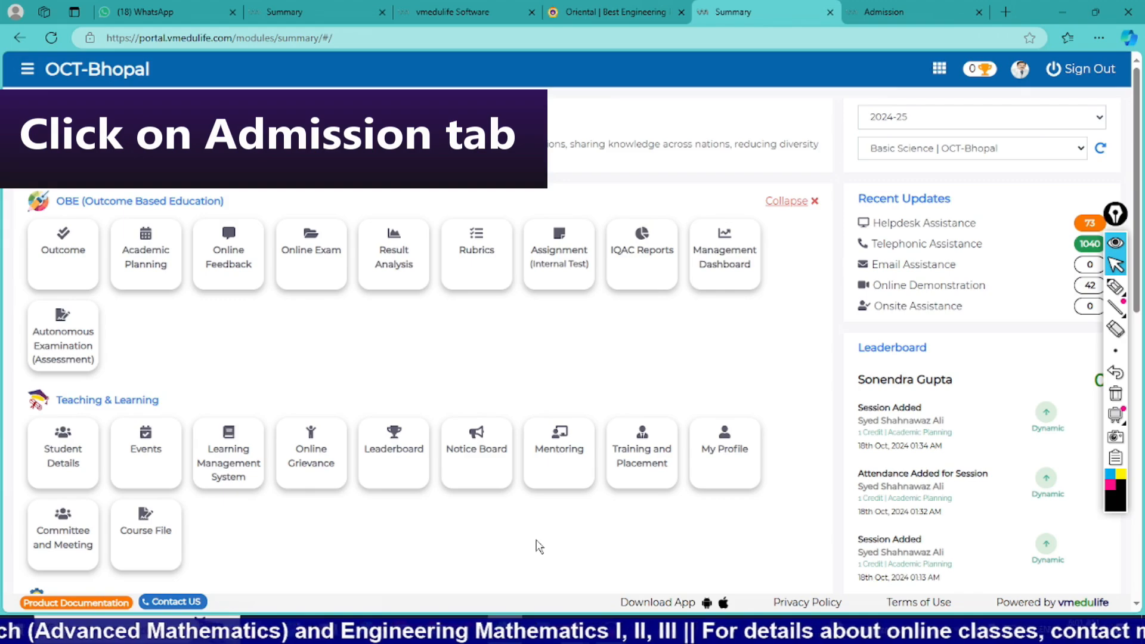
scroll(538, 546, down, 3)
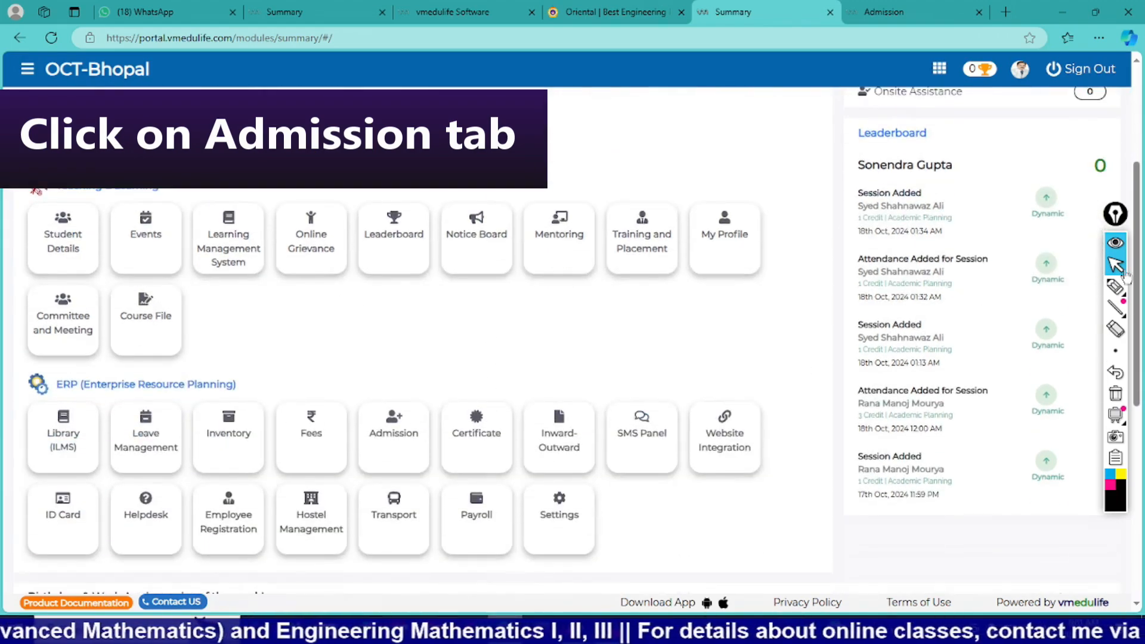
click(1116, 289)
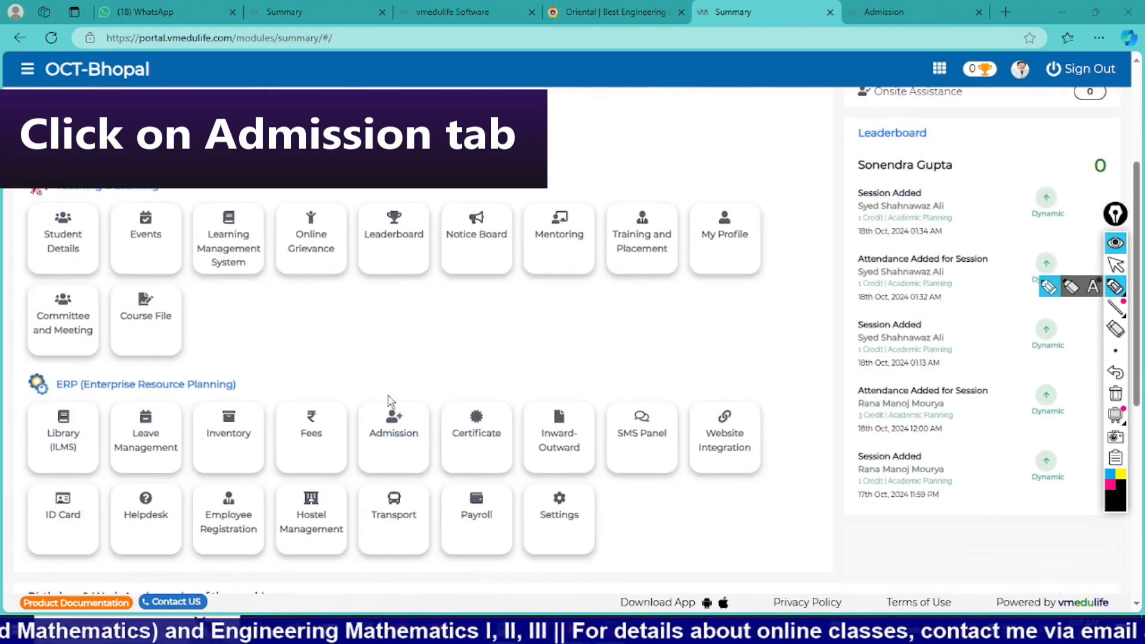
drag(369, 400, 356, 418)
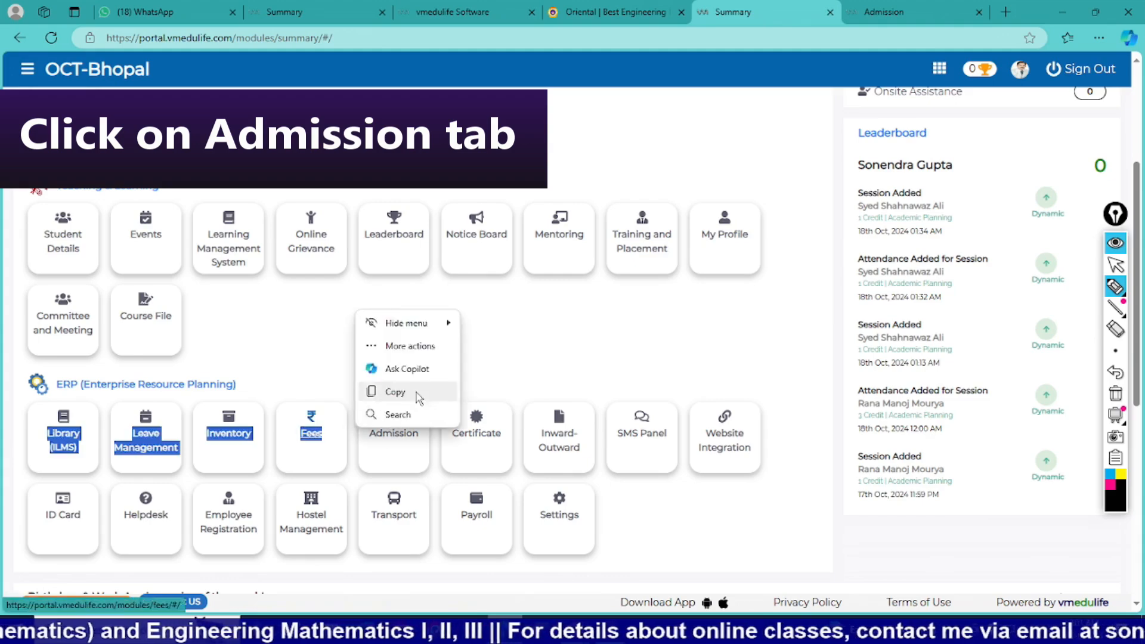
click(1116, 289)
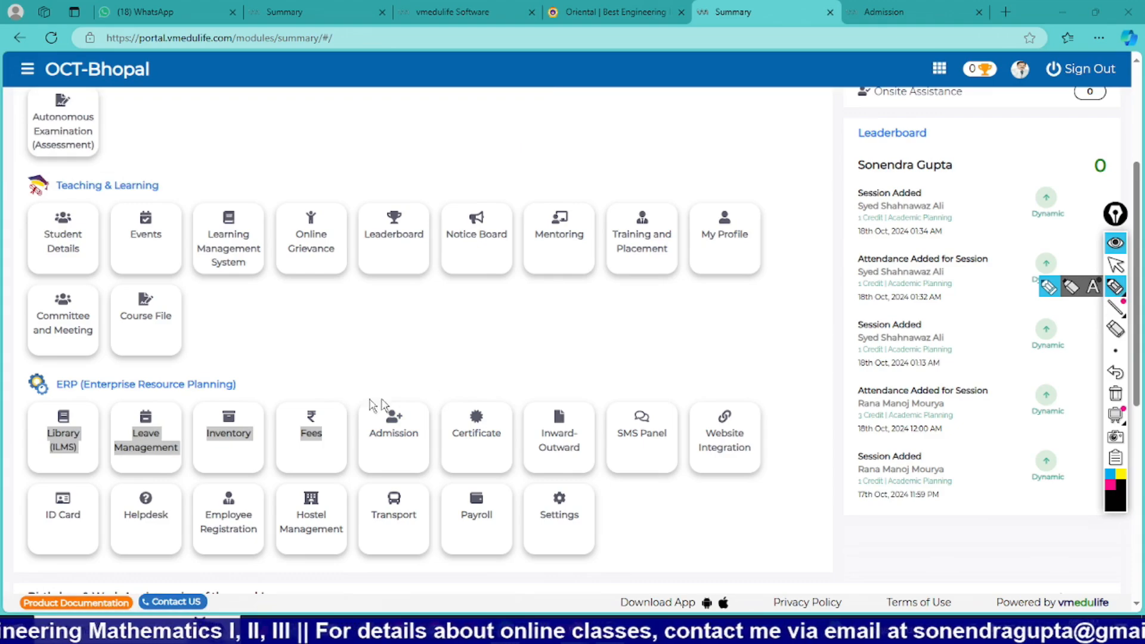
mouse_move(359, 396)
mouse_down()
mouse_move(354, 475)
mouse_move(421, 459)
mouse_up()
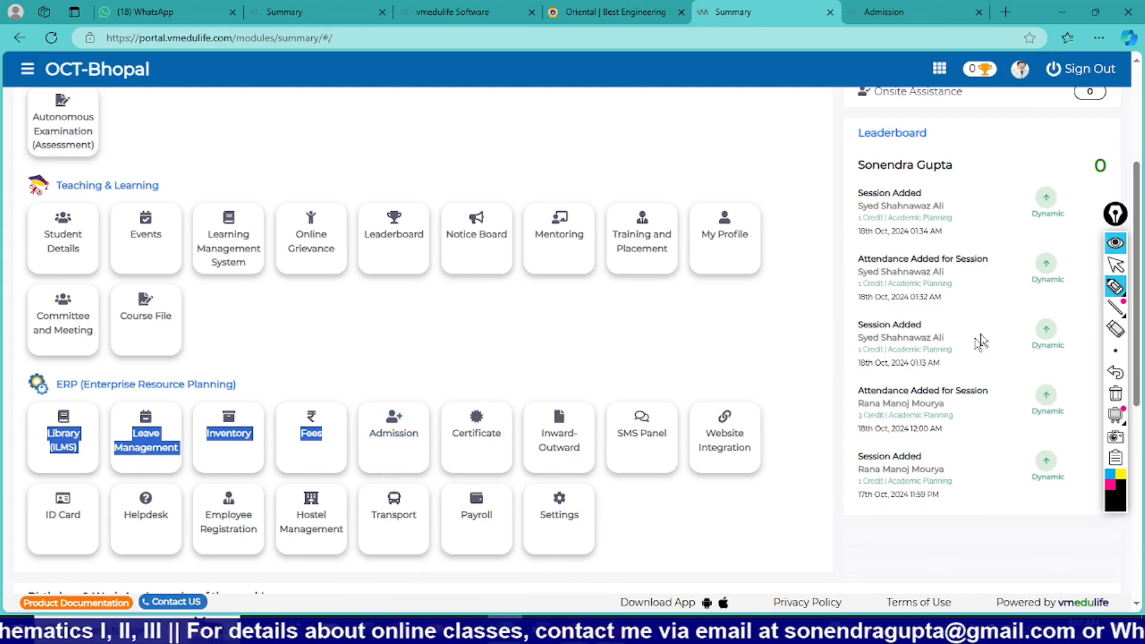
click(1118, 285)
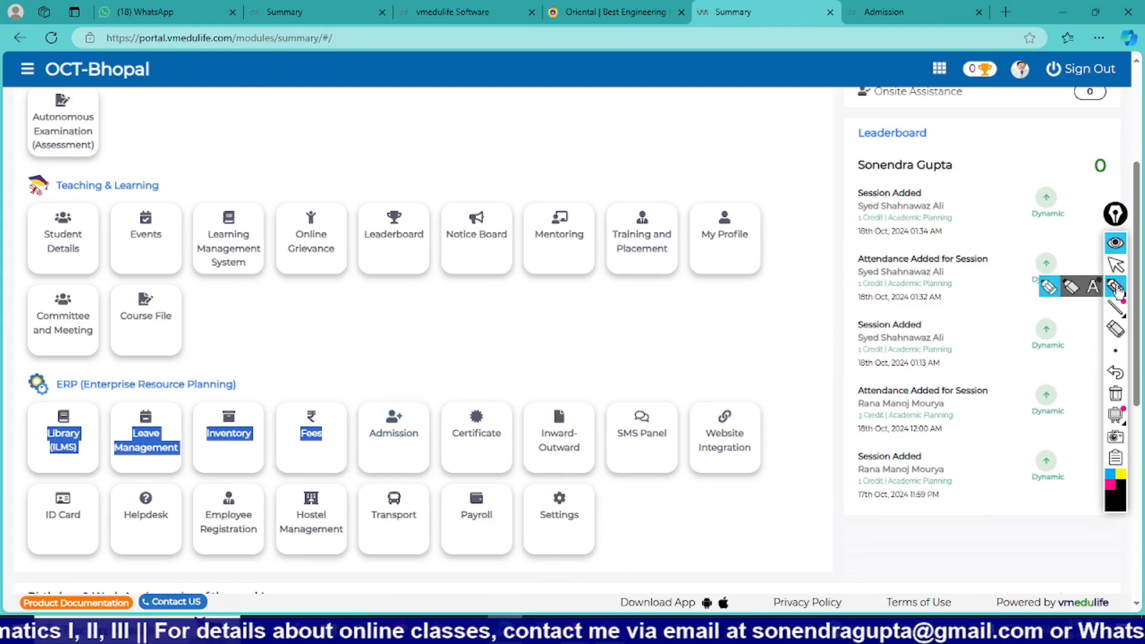
Open the Admission module in the ERP section and access its registered students list.
click(396, 440)
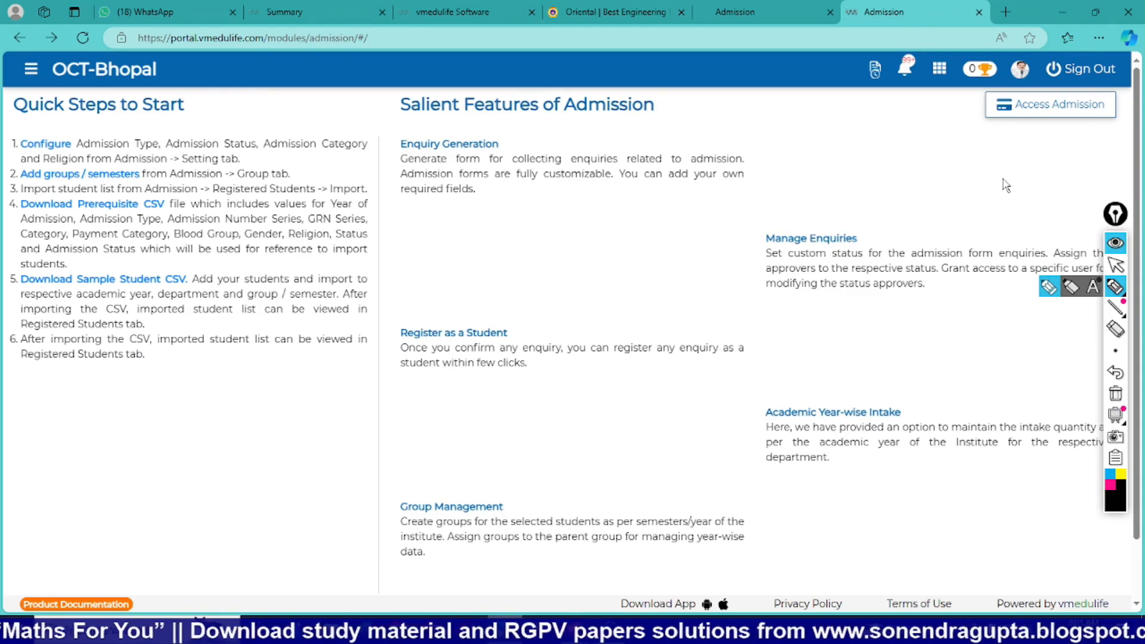
click(1035, 106)
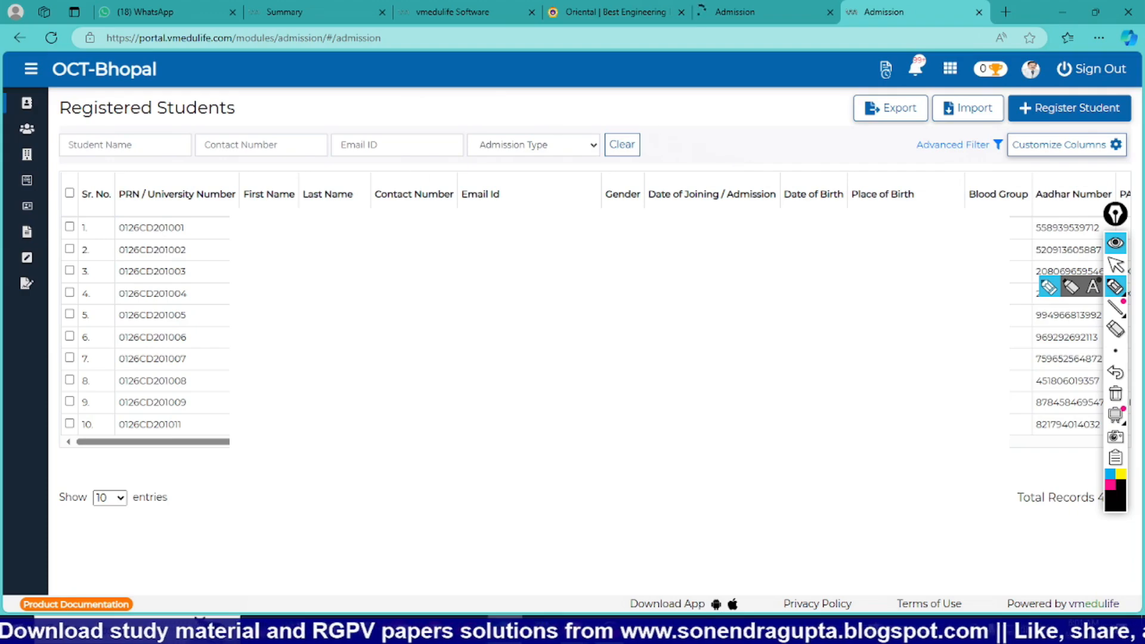
Filter the registered students by department B. Tech (Computer Science and Engineering) and group Semester I - A.
click(968, 150)
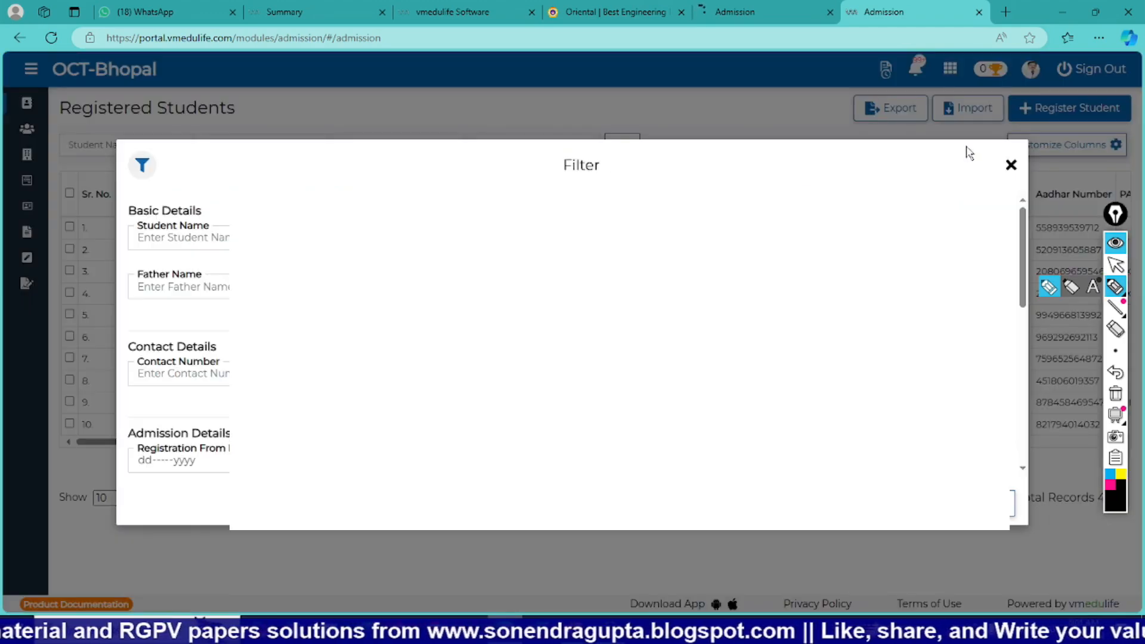
scroll(306, 358, down, 3)
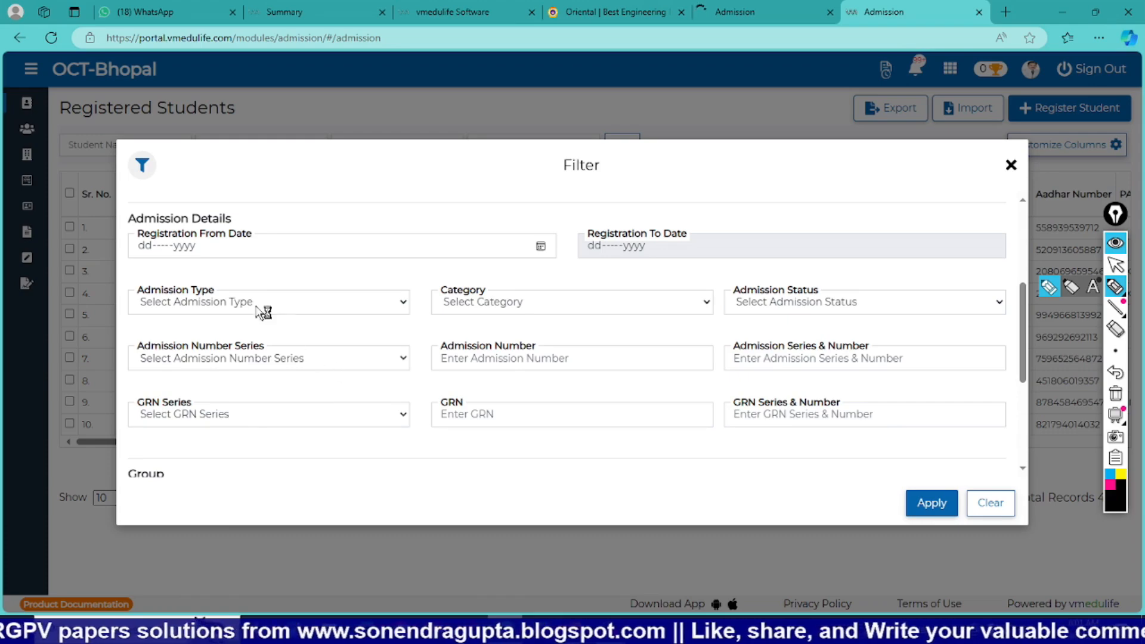
scroll(309, 406, down, 3)
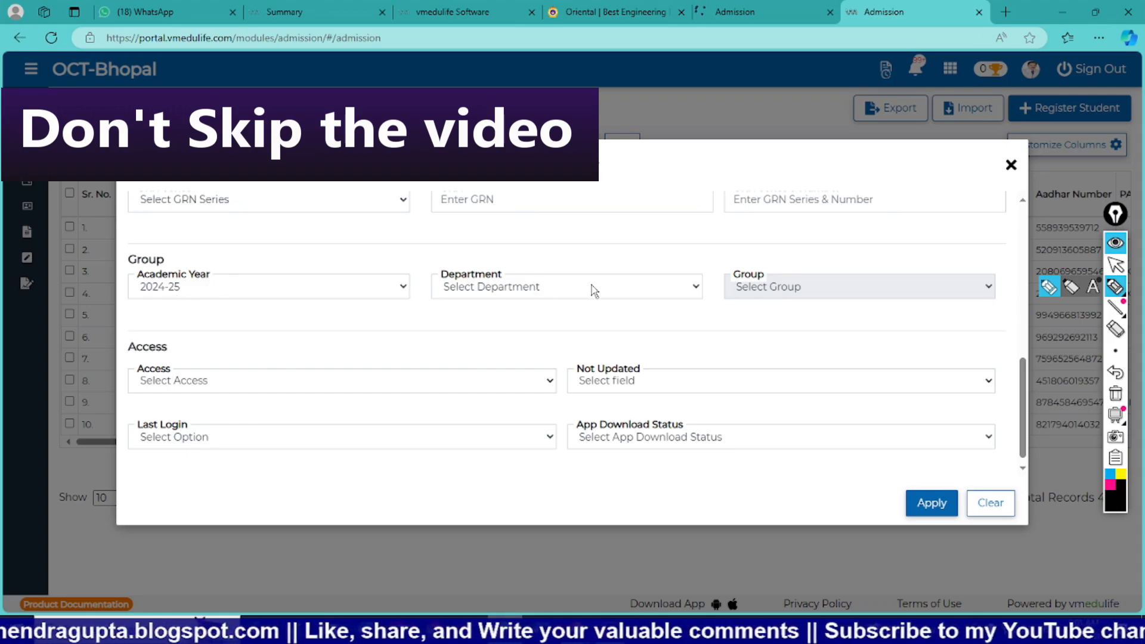
click(670, 295)
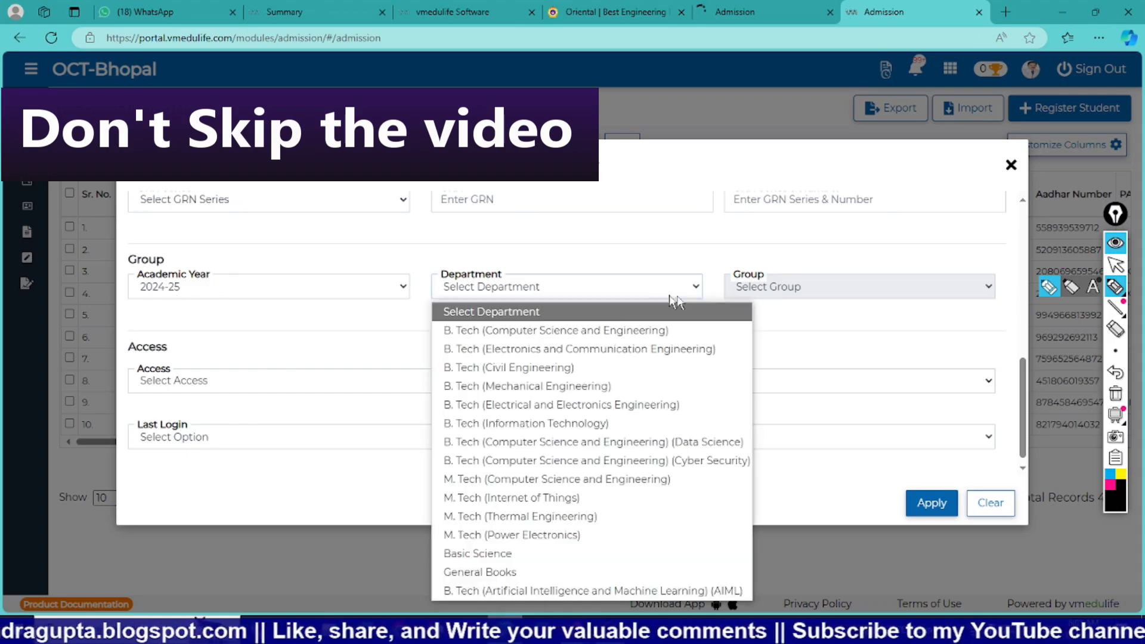
click(597, 331)
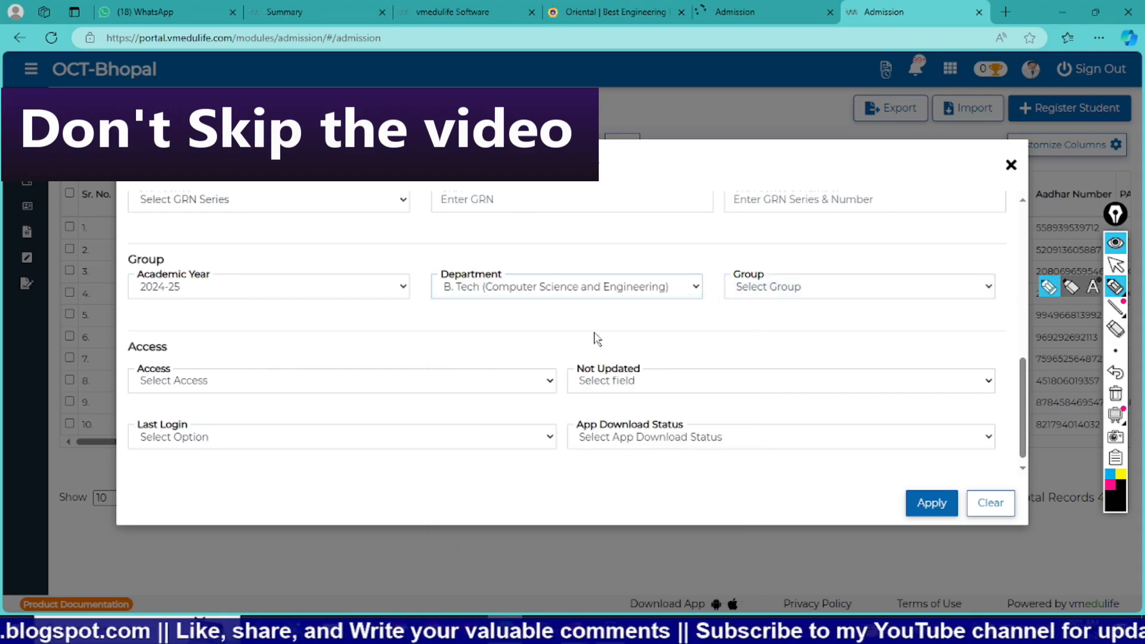
click(787, 288)
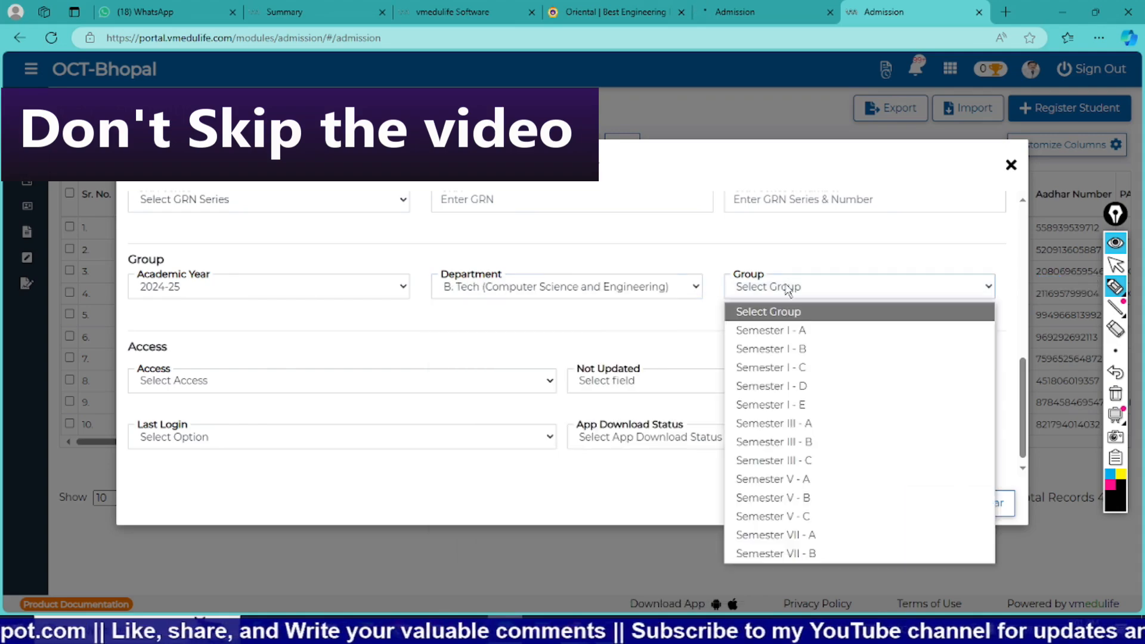
click(787, 328)
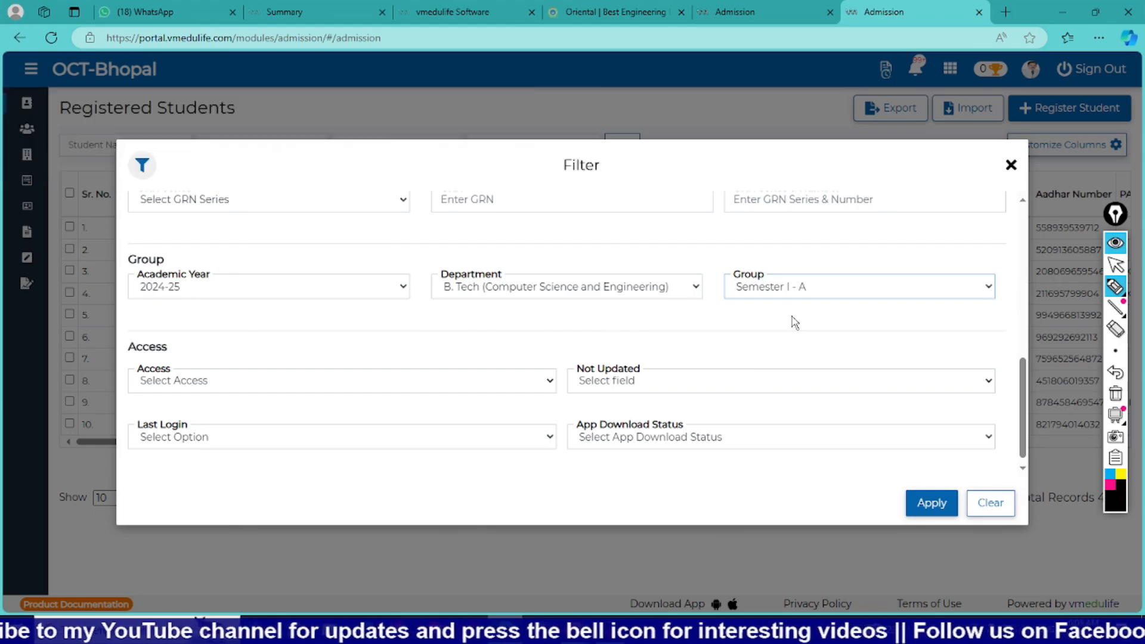
click(934, 504)
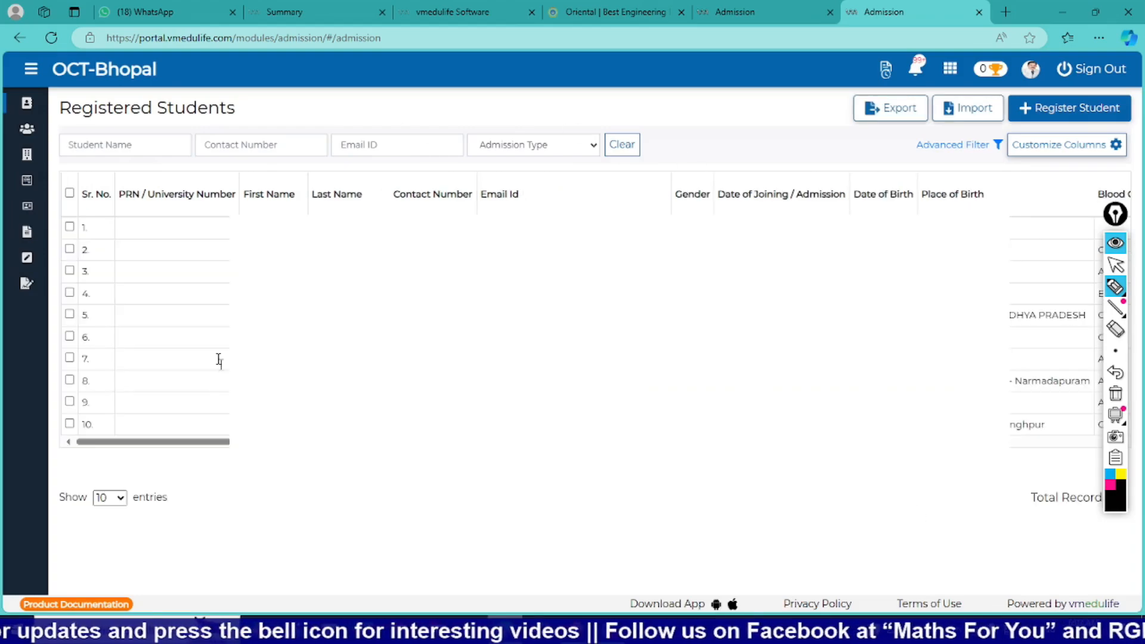
Select the first student in the filtered list and open that record for updating.
click(70, 227)
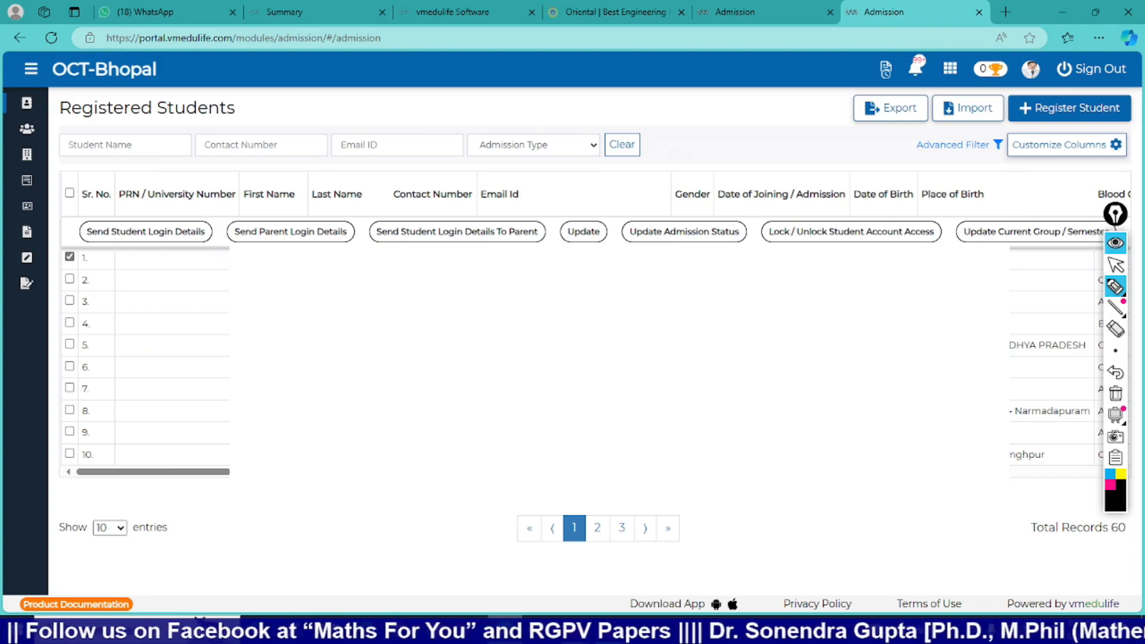
click(582, 233)
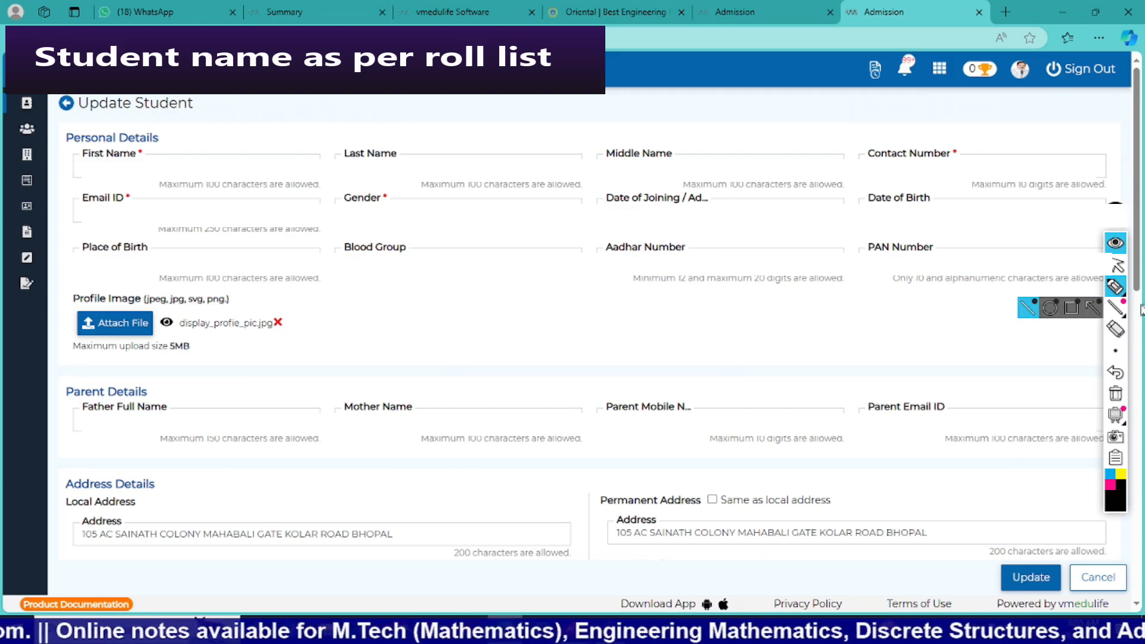
click(1115, 288)
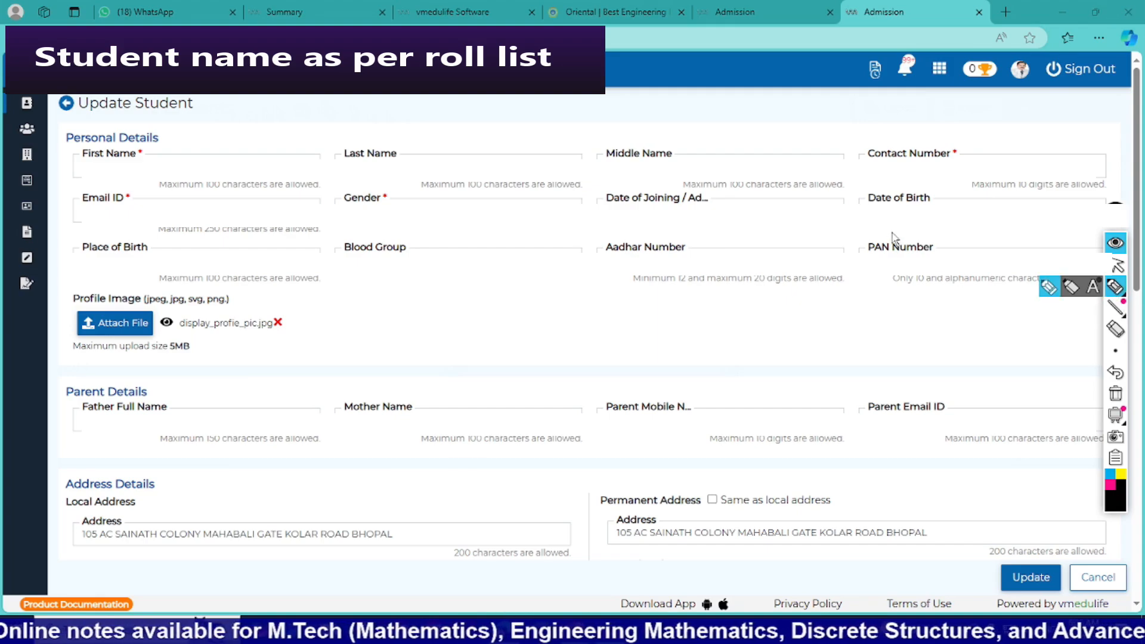
drag(891, 232, 857, 289)
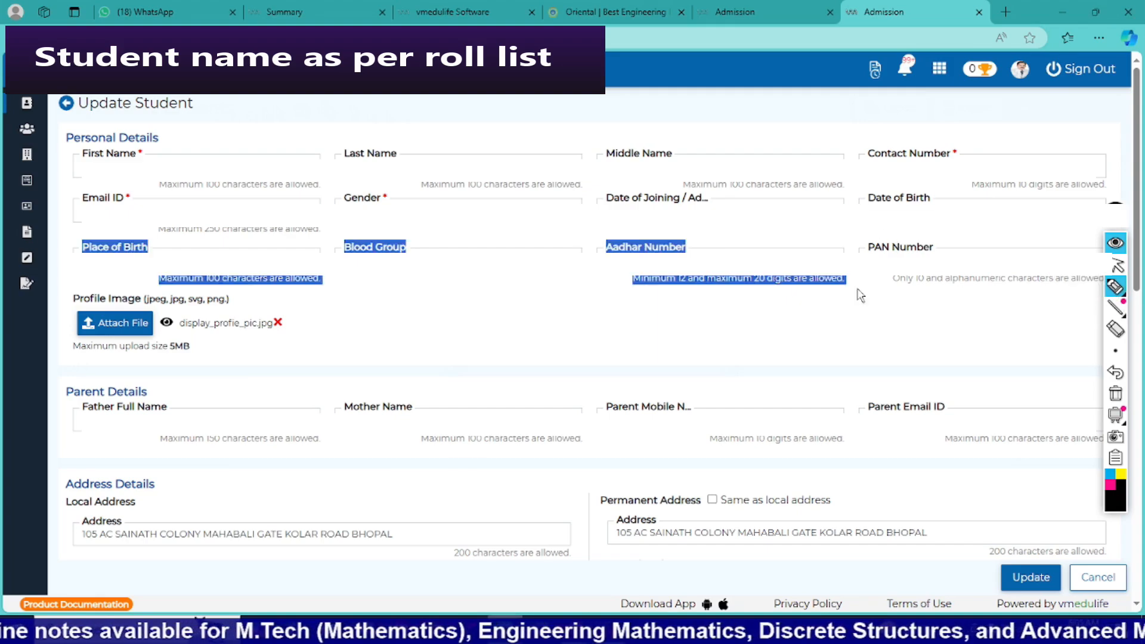
click(912, 301)
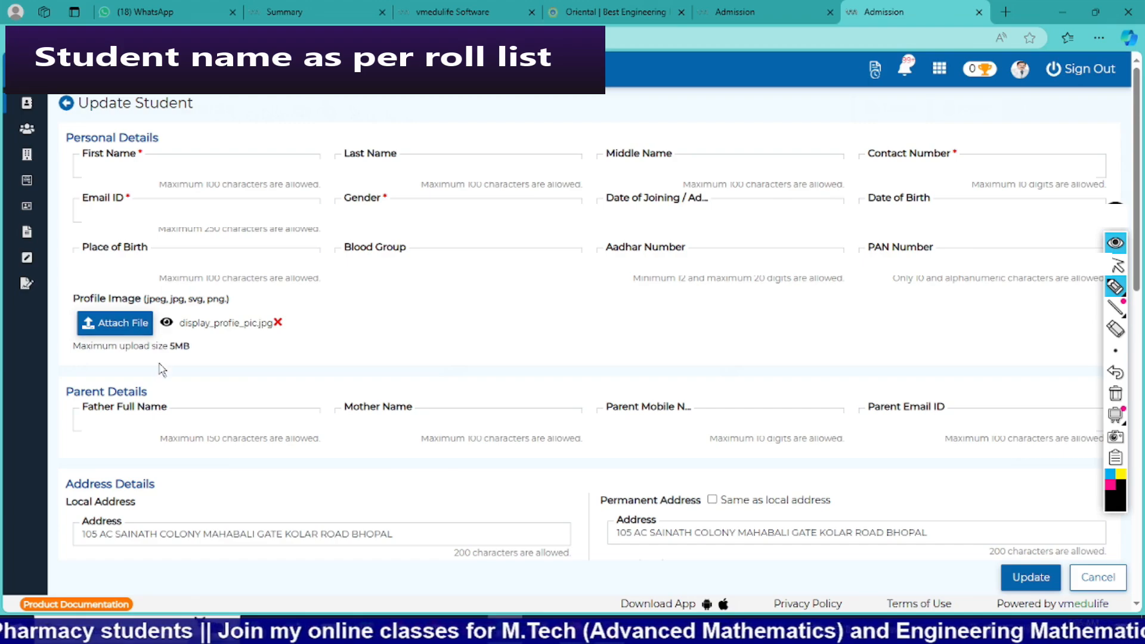
Examine the student's parent details, local and permanent addresses including the pincode, and the admission details.
scroll(158, 368, down, 2)
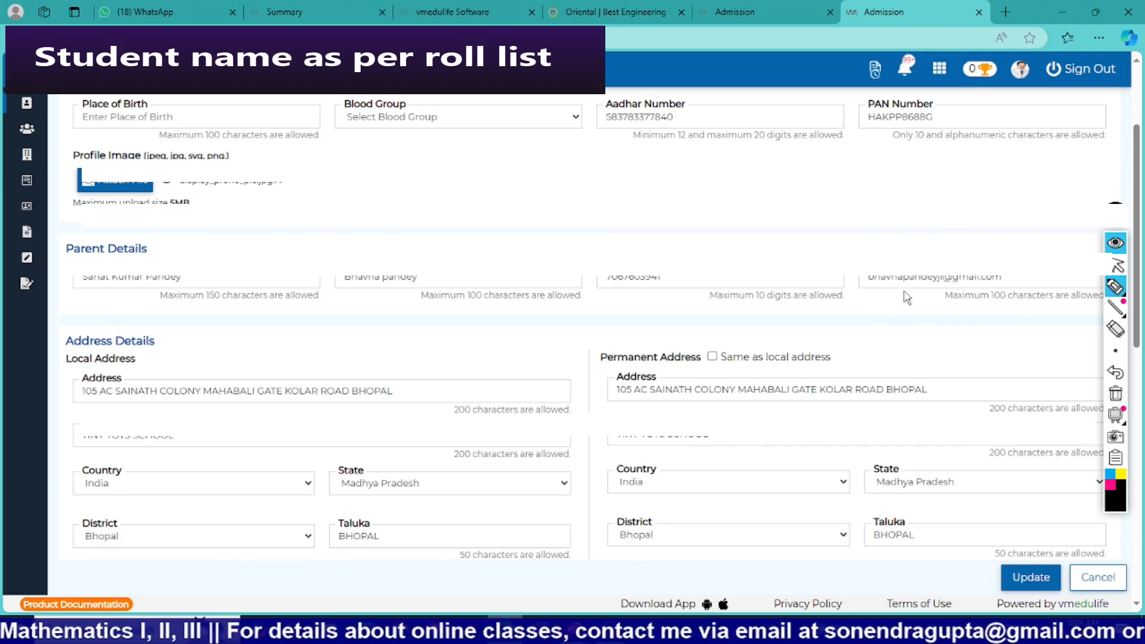
scroll(190, 363, down, 1)
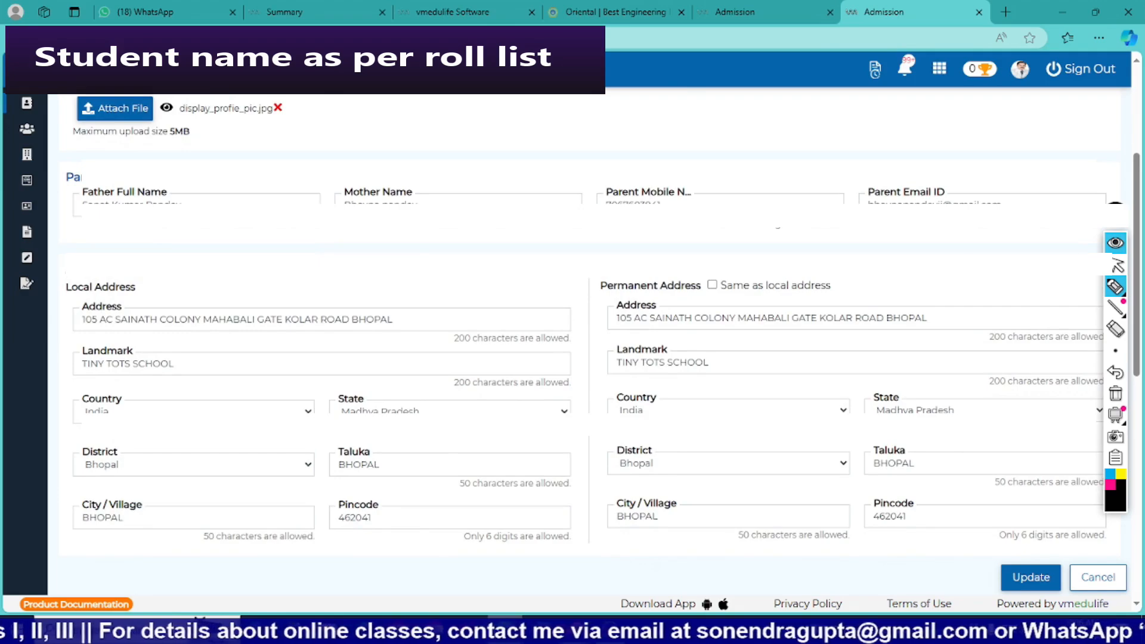
drag(65, 276, 155, 277)
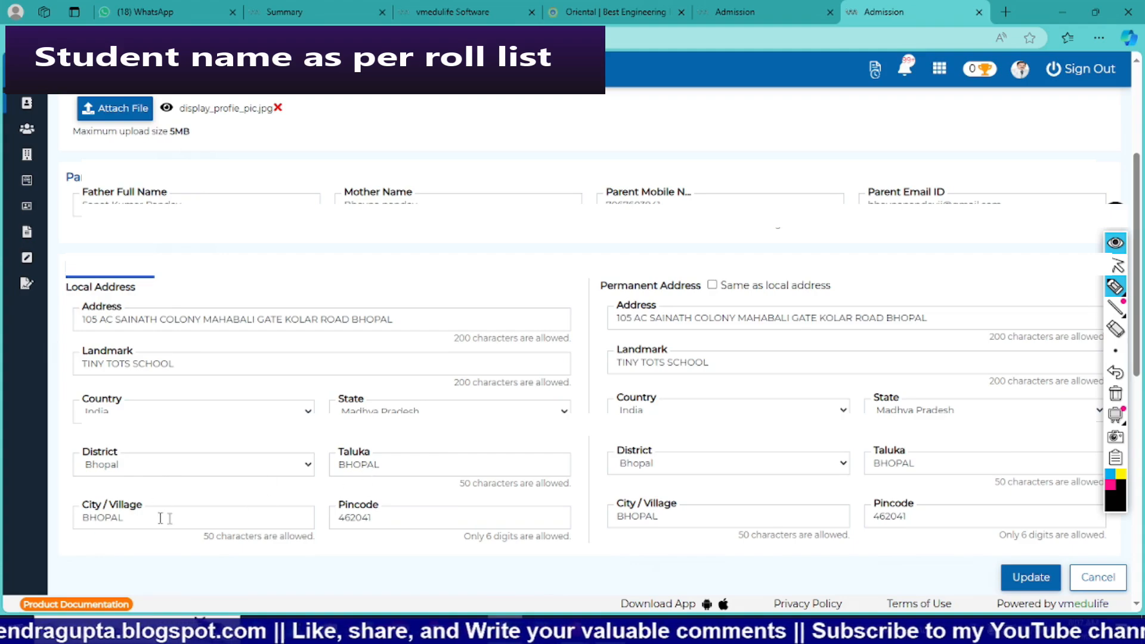
drag(371, 517, 337, 518)
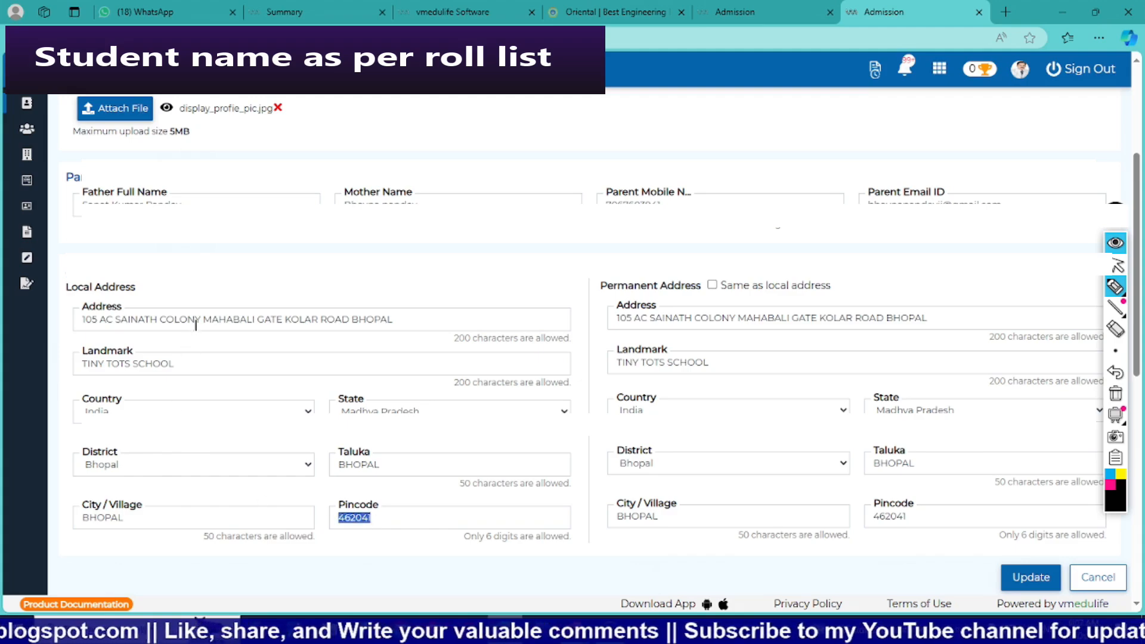
click(285, 319)
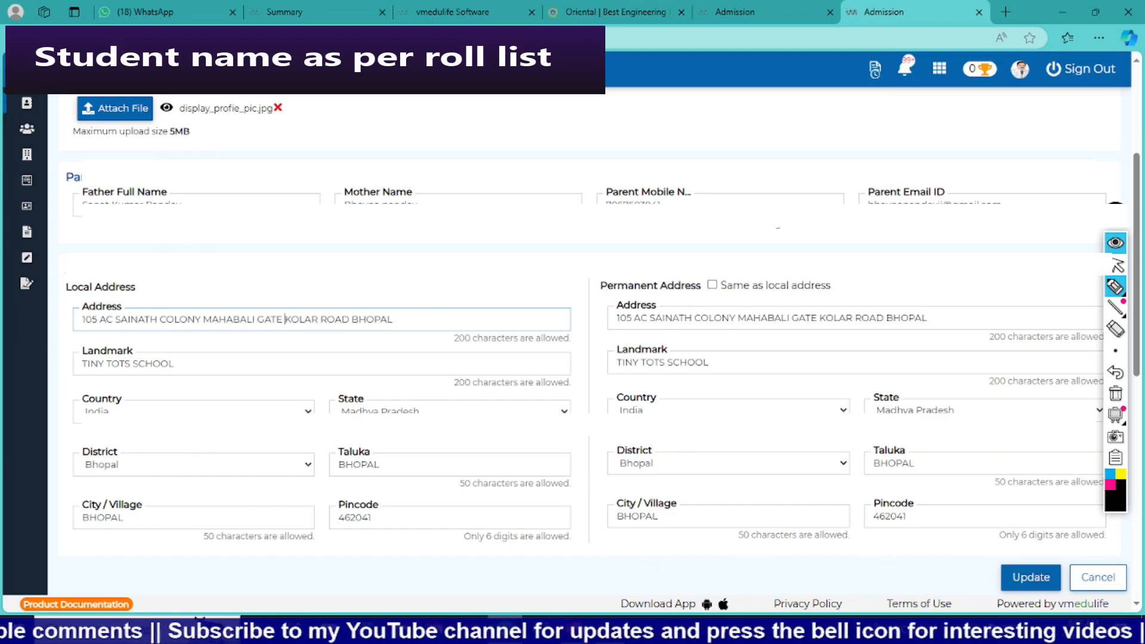
scroll(750, 339, down, 1)
scroll(750, 339, down, 1)
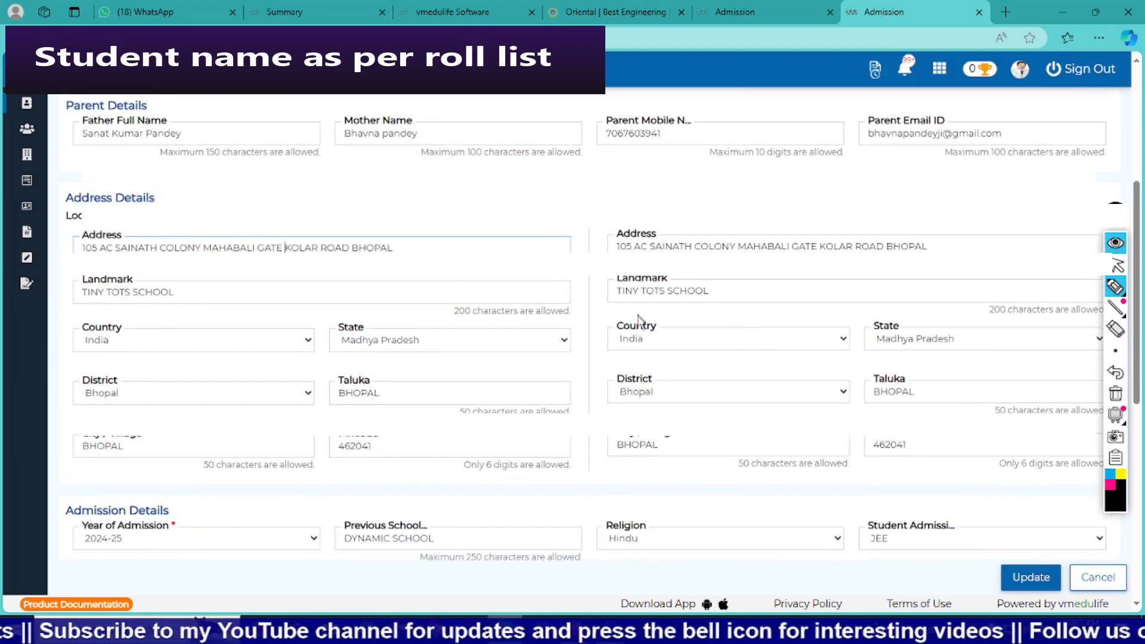
scroll(834, 445, down, 4)
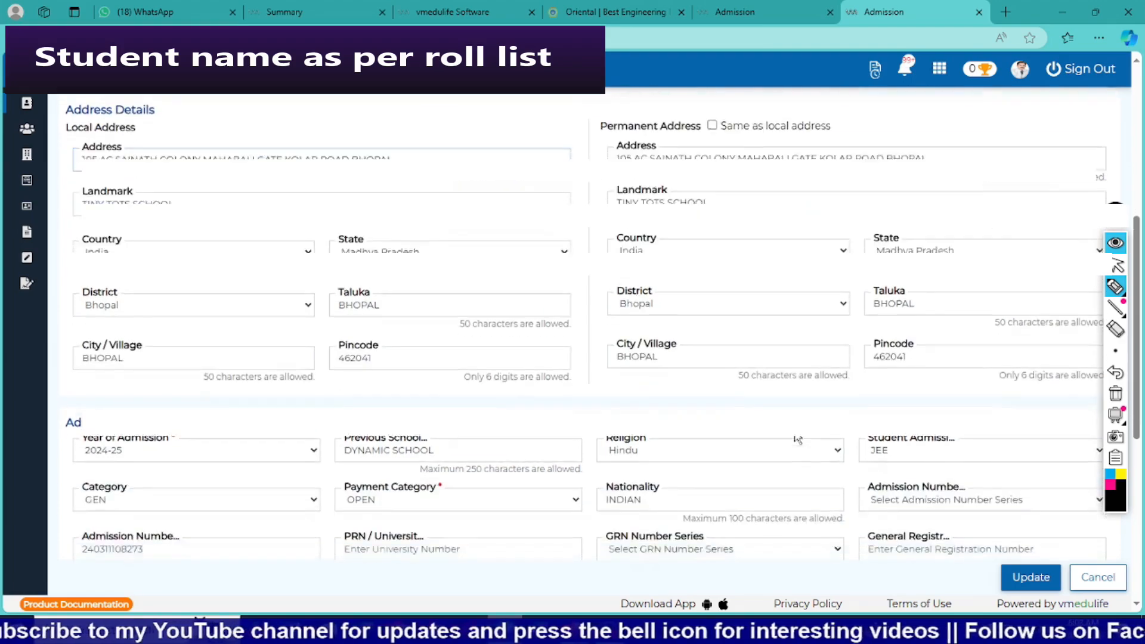
mouse_move(78, 305)
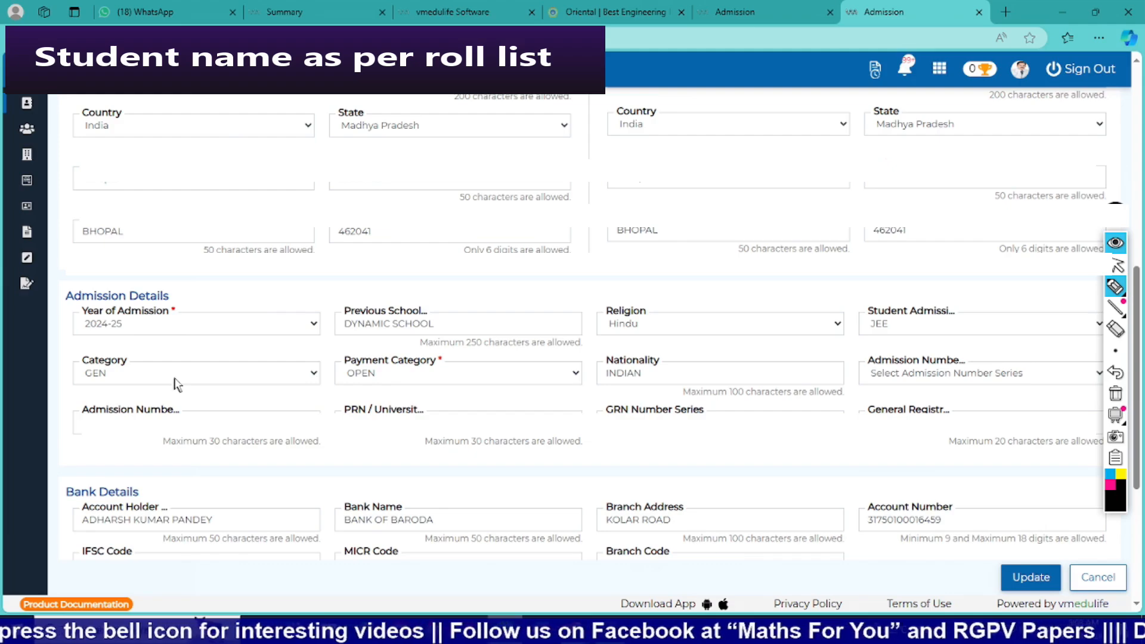
Check the available payment category and student admission type options in the admission details.
click(411, 379)
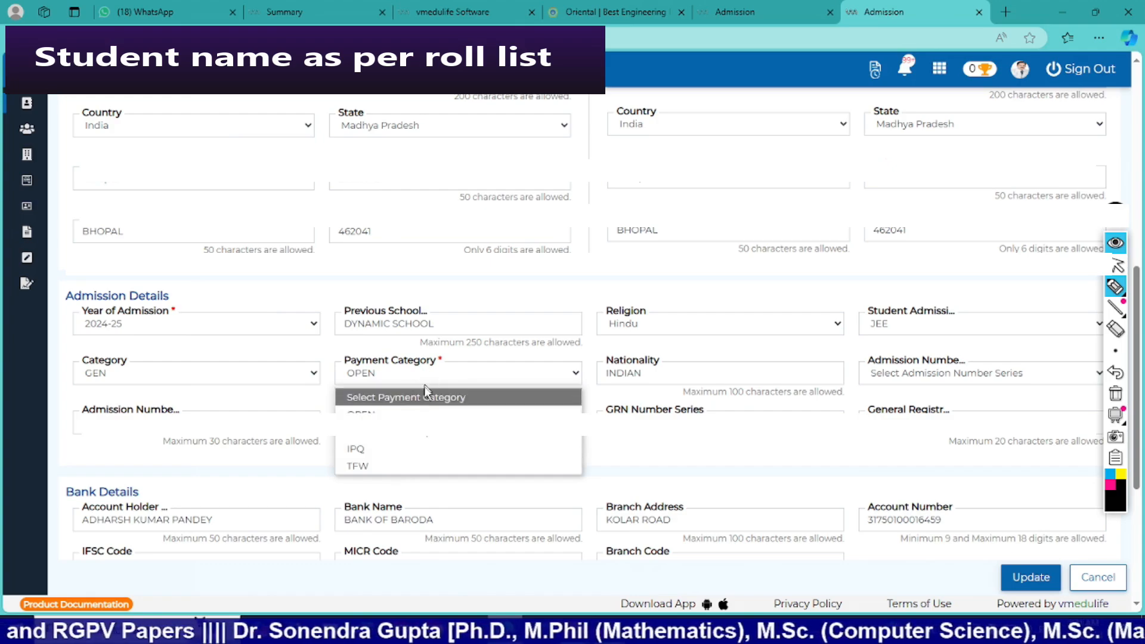
click(459, 358)
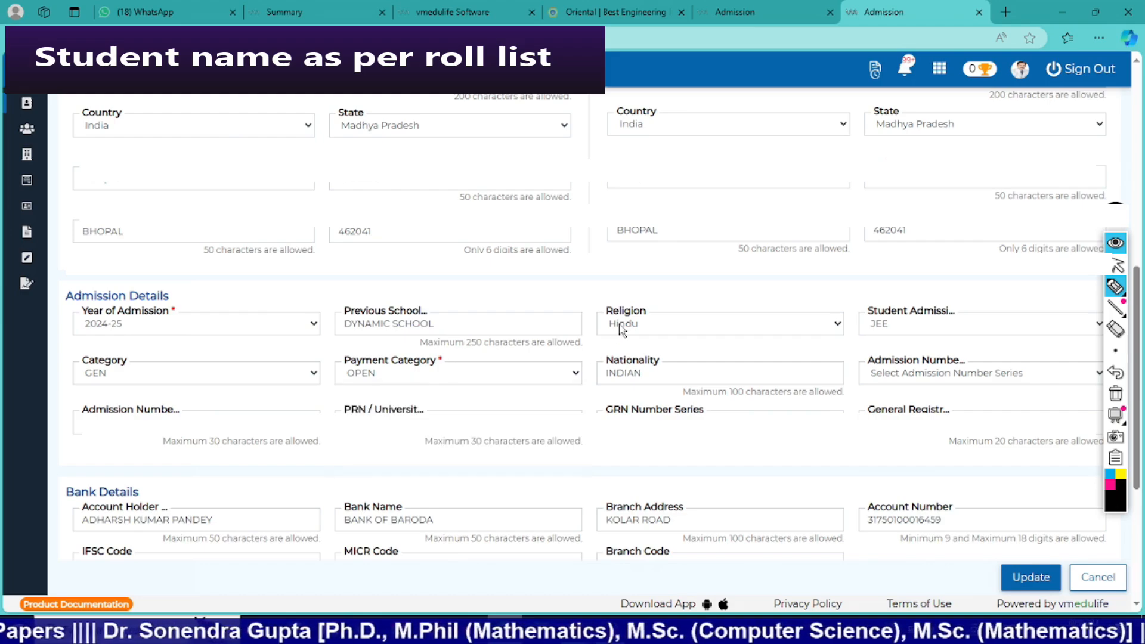
click(906, 334)
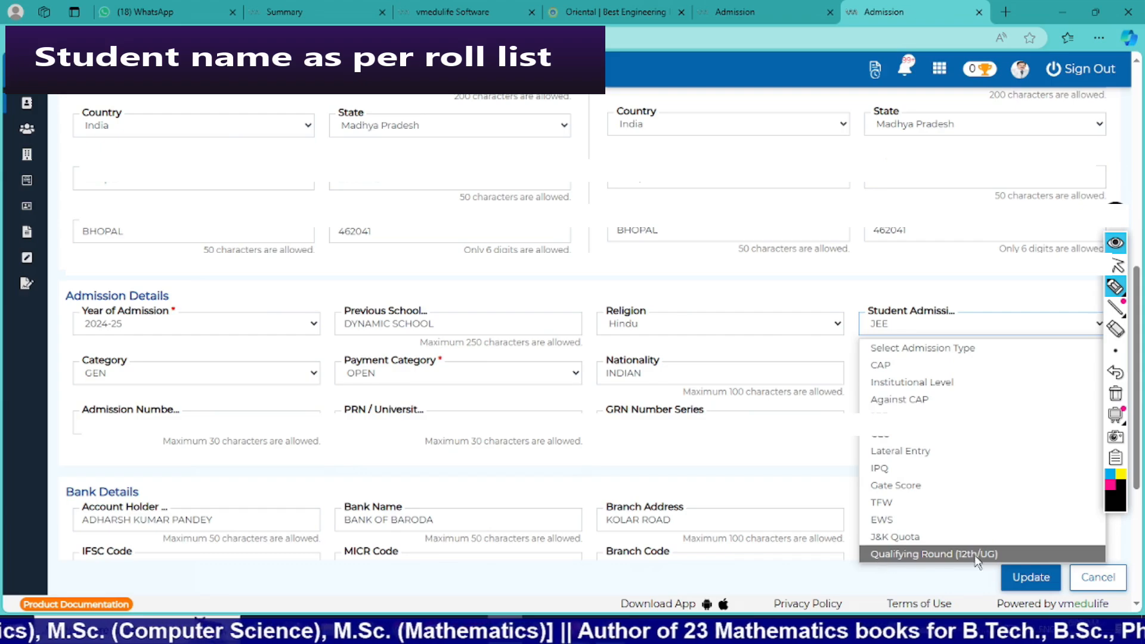
click(948, 277)
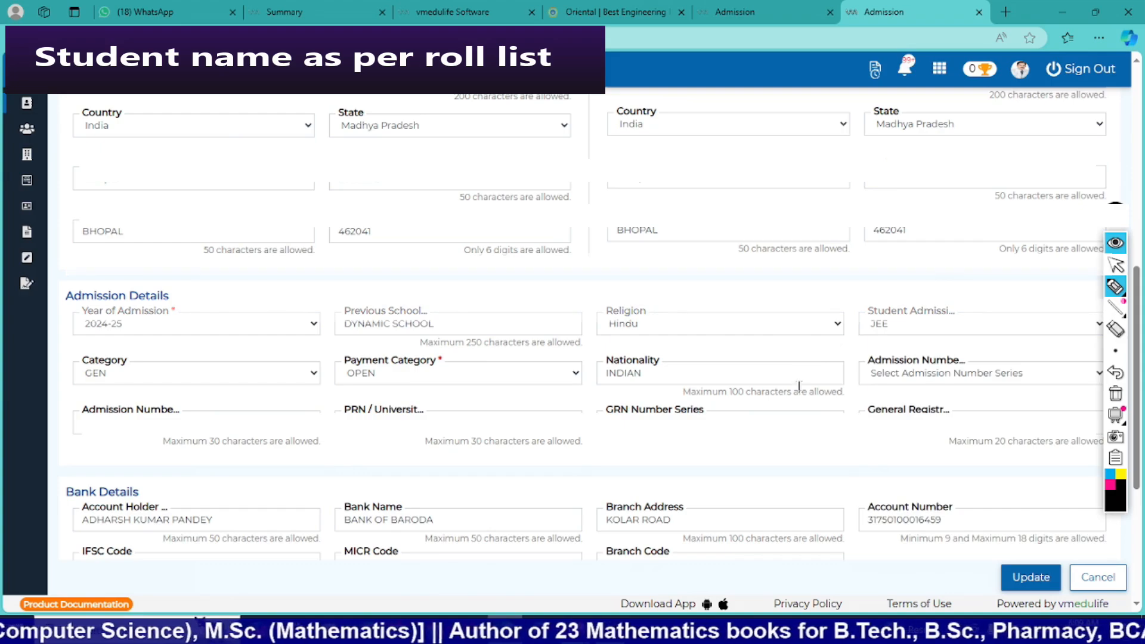
Check the available admission number series and GRN number series options and the general registration number field in the admission details.
click(911, 376)
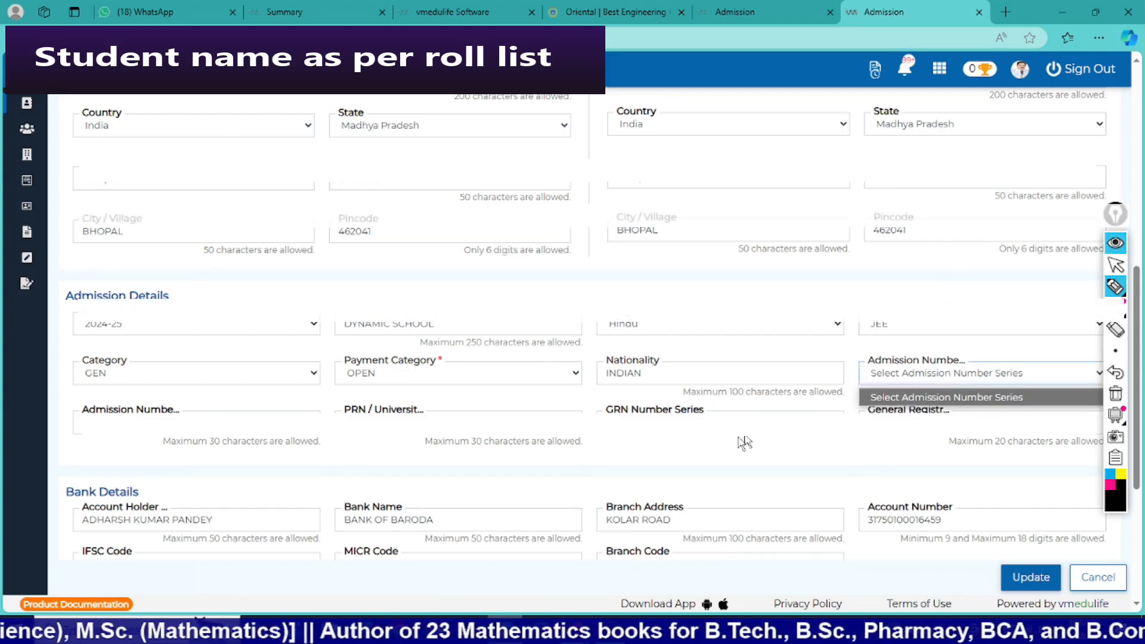
click(710, 429)
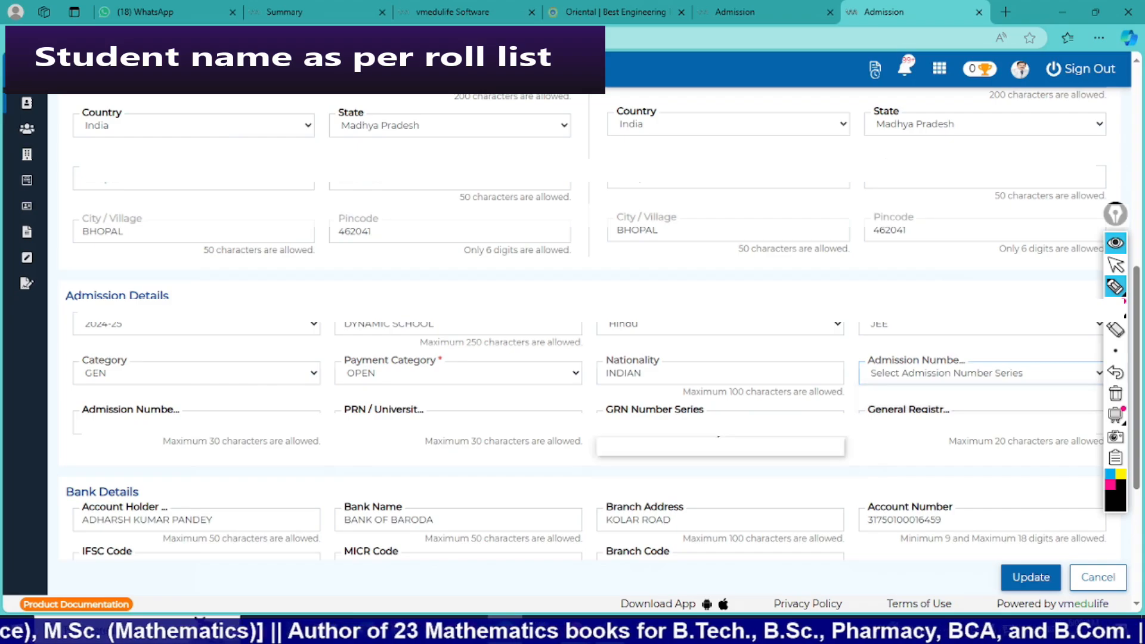
click(894, 424)
Review the student's bank details and RGPV results sections and submit the updated student record.
scroll(602, 327, down, 3)
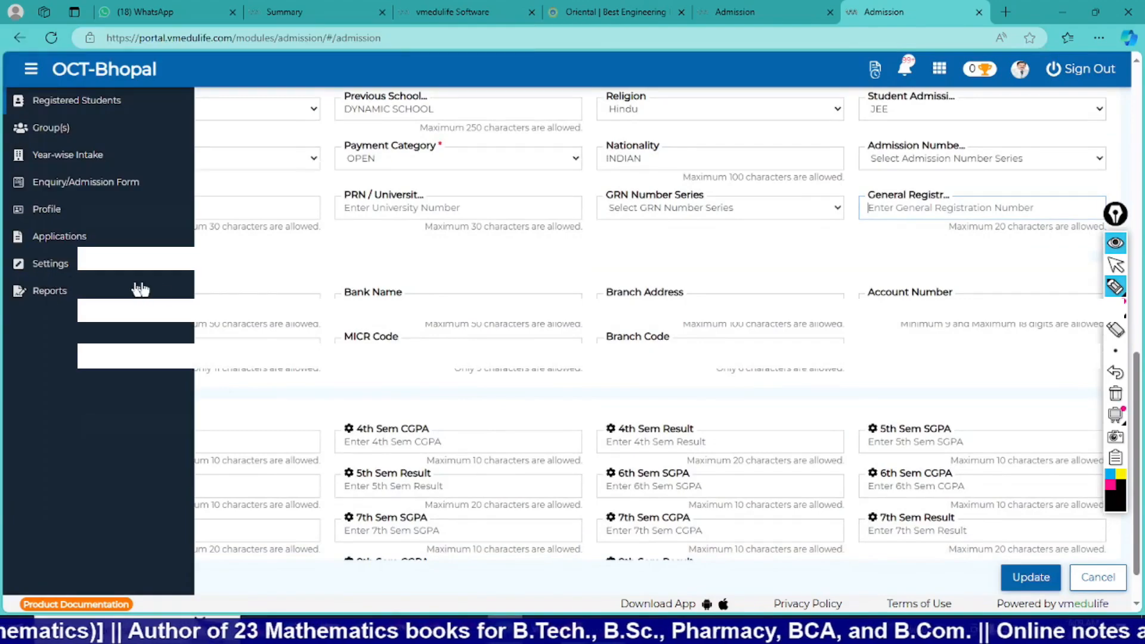
drag(64, 279, 147, 281)
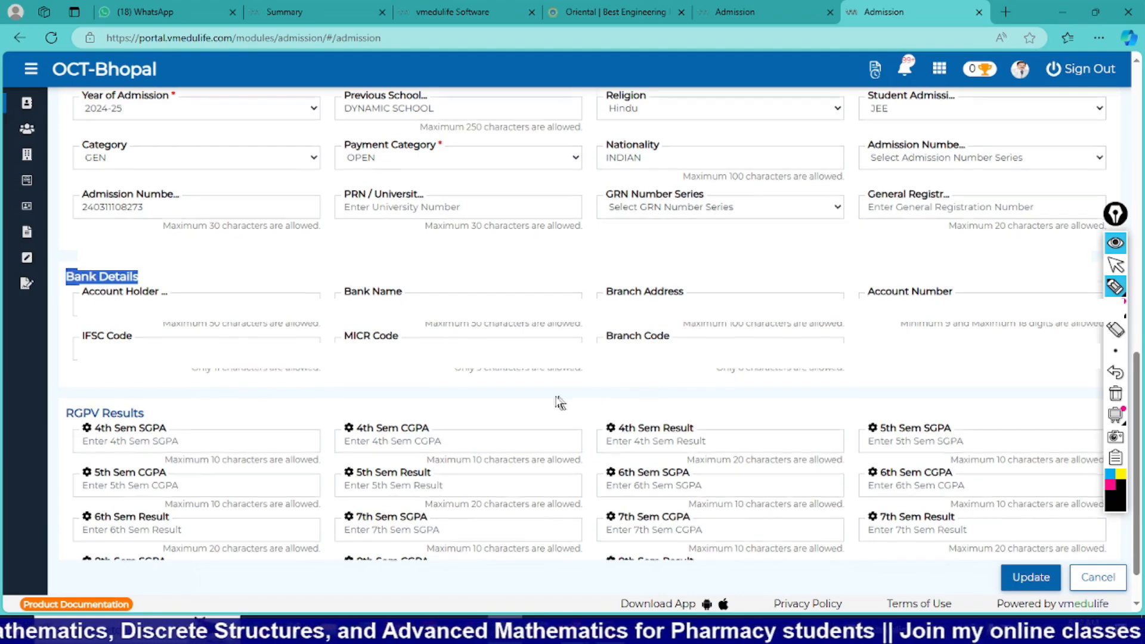
scroll(561, 401, down, 1)
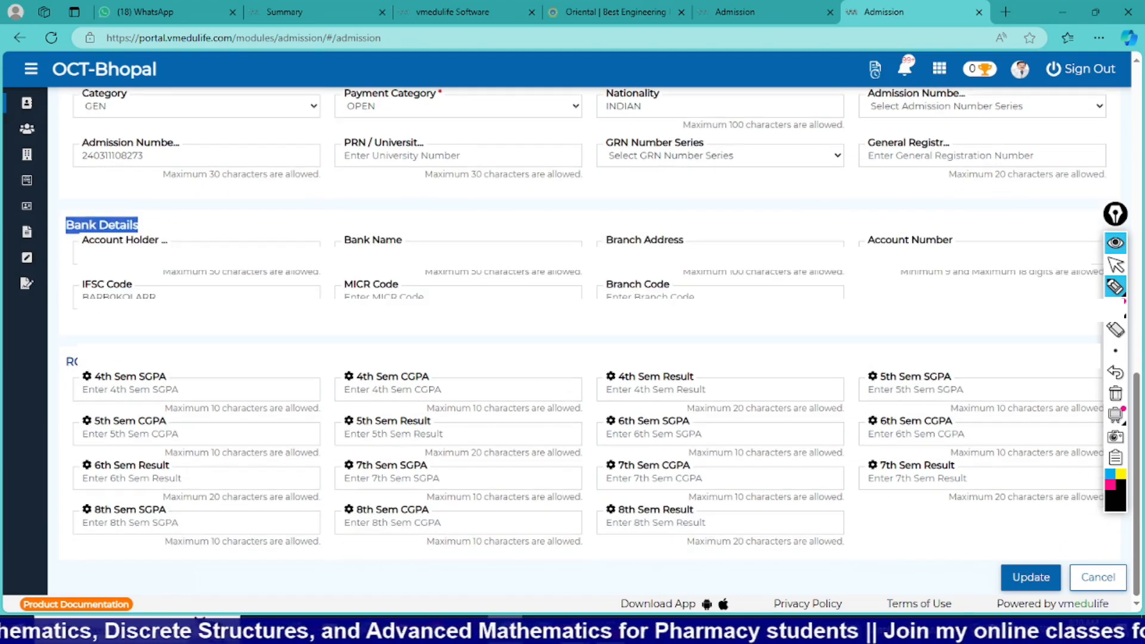
click(1026, 578)
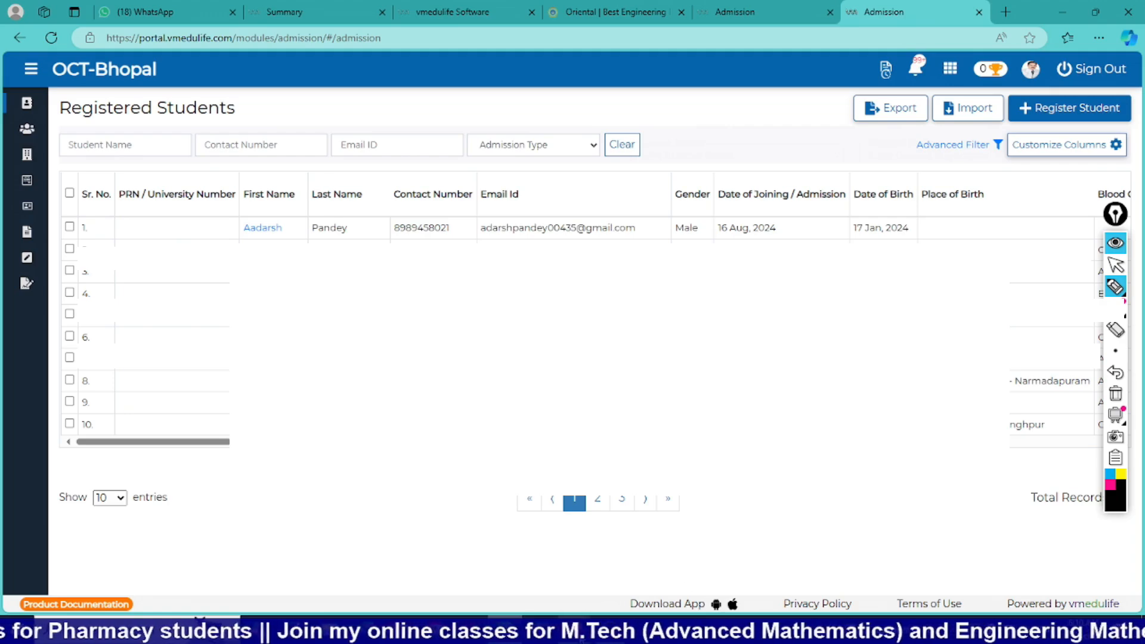
Switch to the presentation slide titled "Step-by-Step Guide: Uploading Students' Data on ERP with Ease".
mouse_move(581, 631)
click(636, 593)
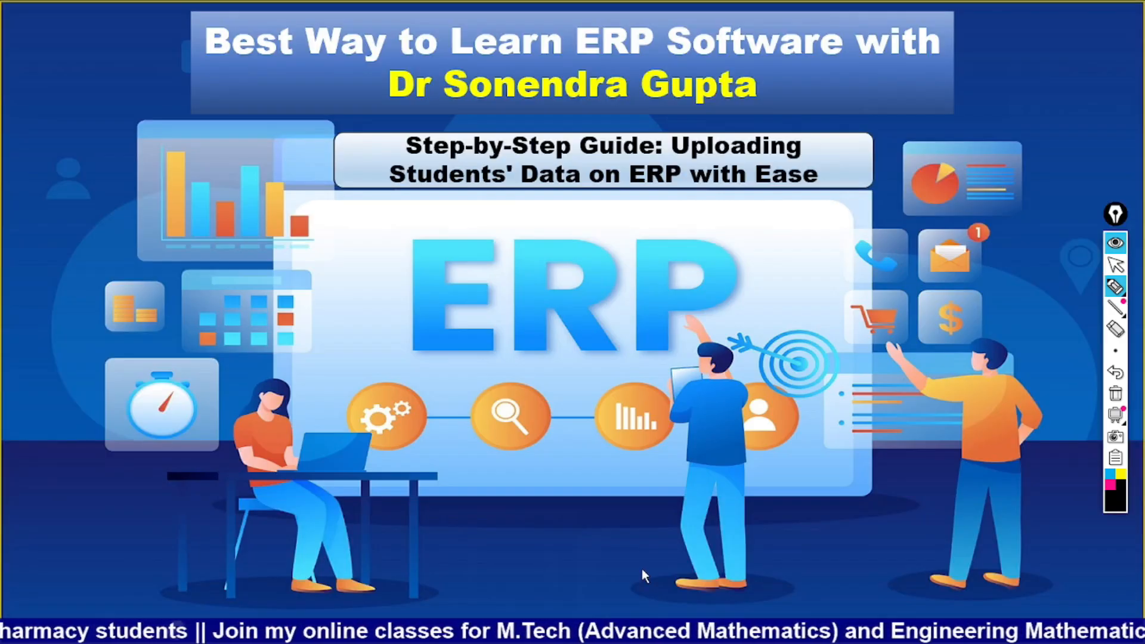